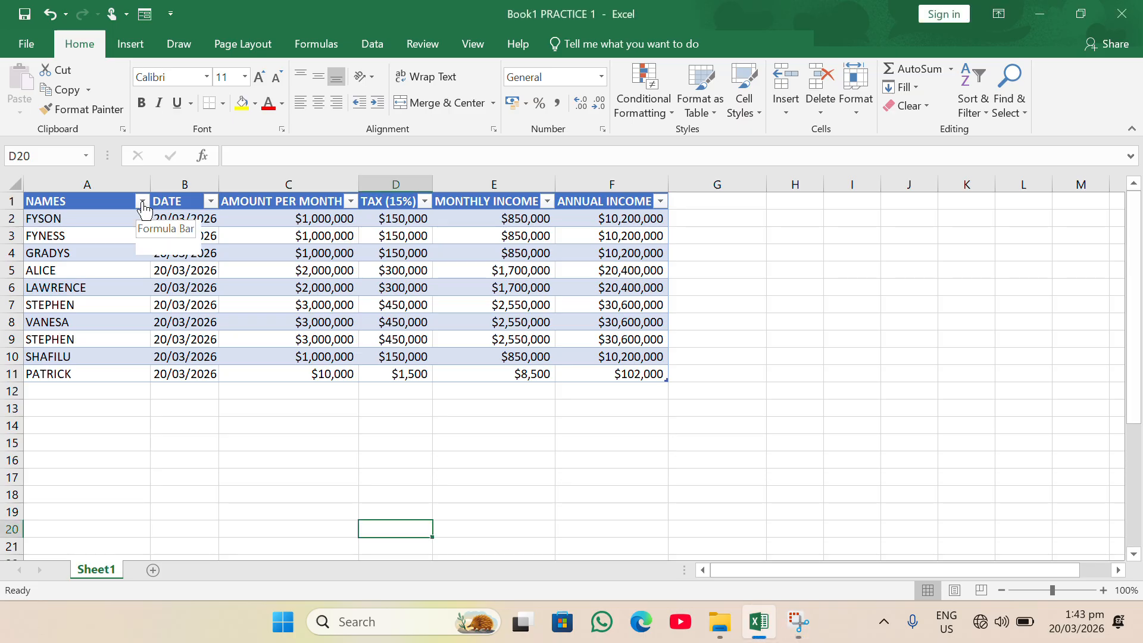
- Untick FYNESS, FYSON and GRADYS in the NAMES filter list, keeping every other name checked
{"action": "left_click", "coordinate": [143, 203]}
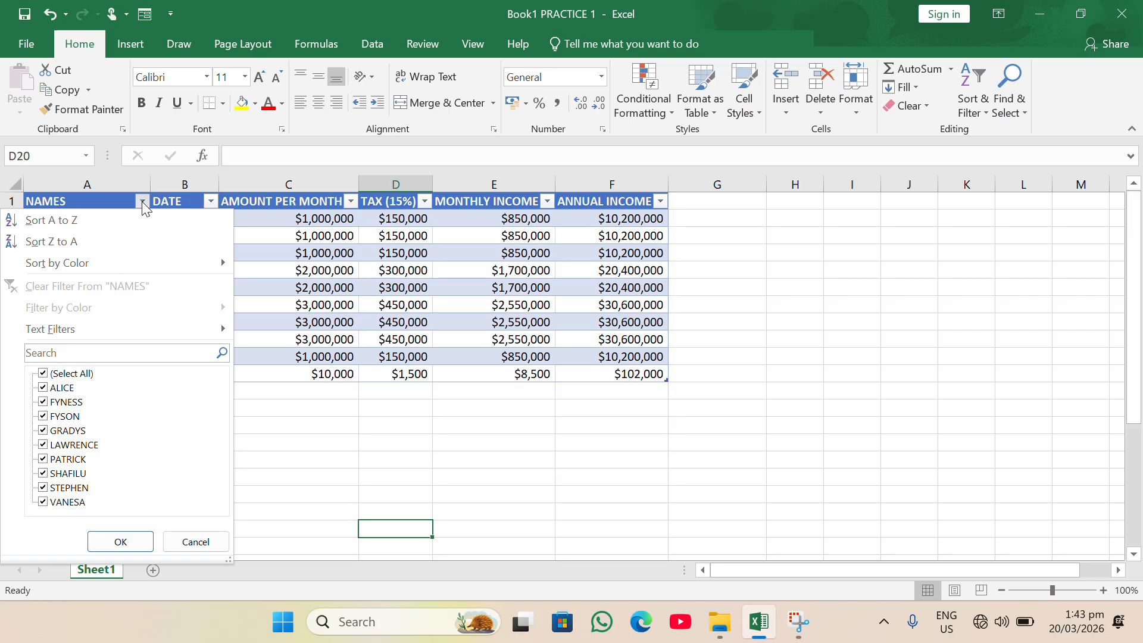
{"action": "left_click", "coordinate": [44, 404]}
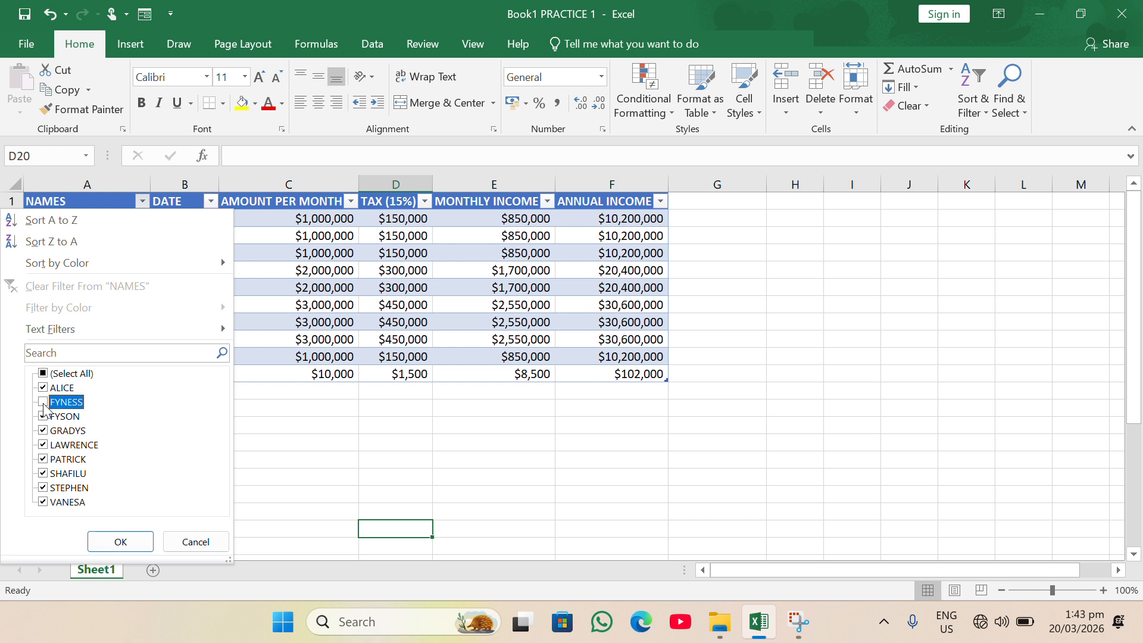
{"action": "left_click", "coordinate": [44, 431]}
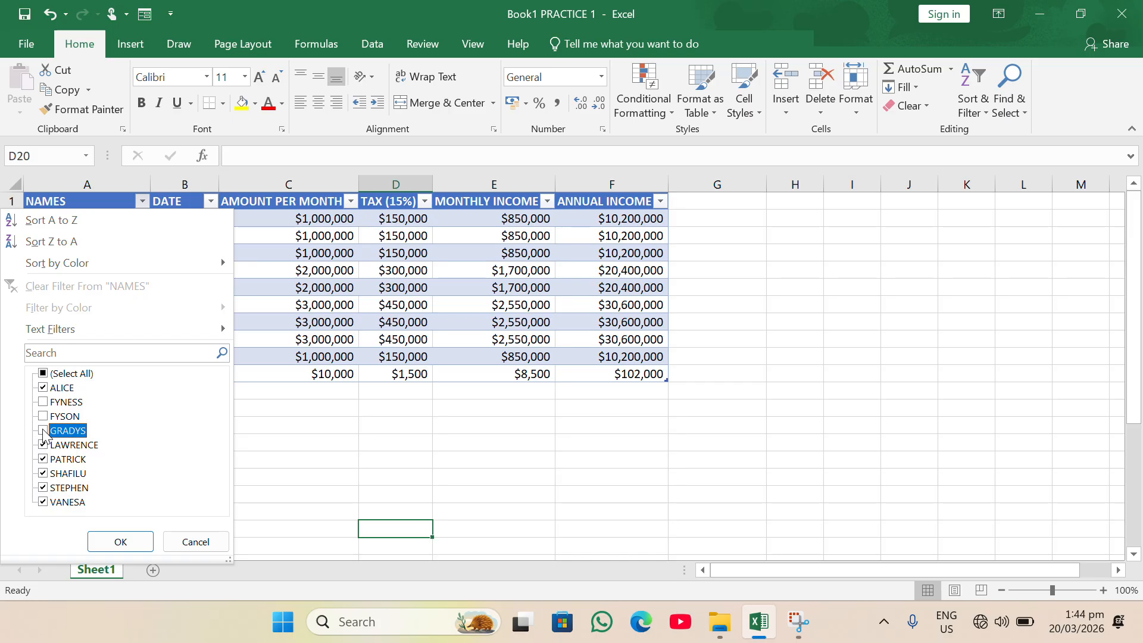
{"action": "left_click", "coordinate": [43, 374]}
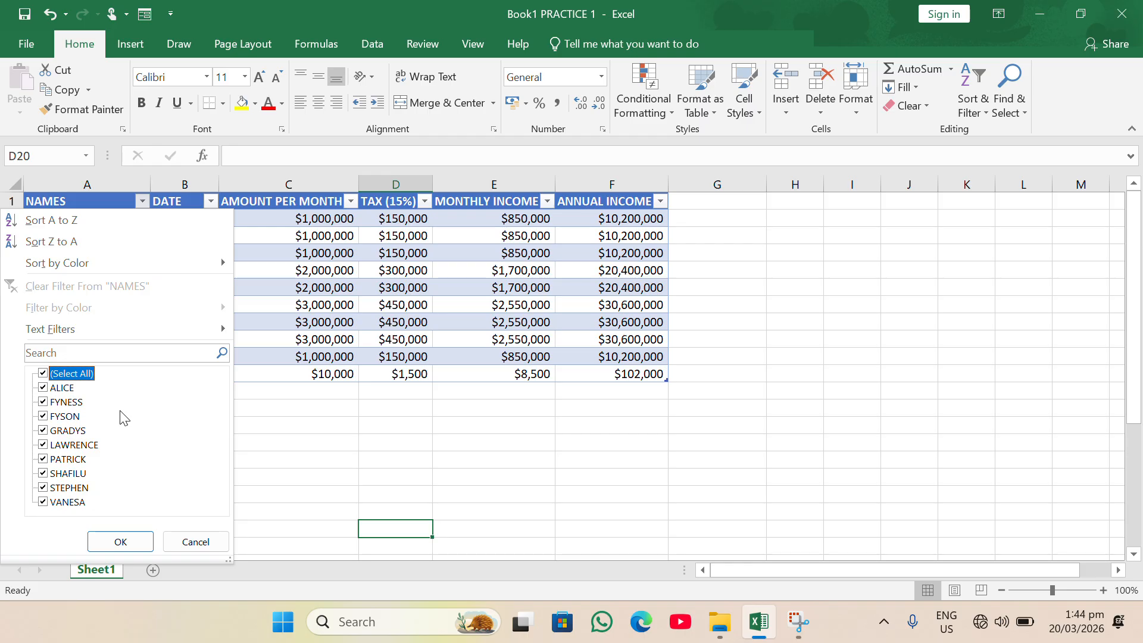
{"action": "left_click", "coordinate": [43, 403]}
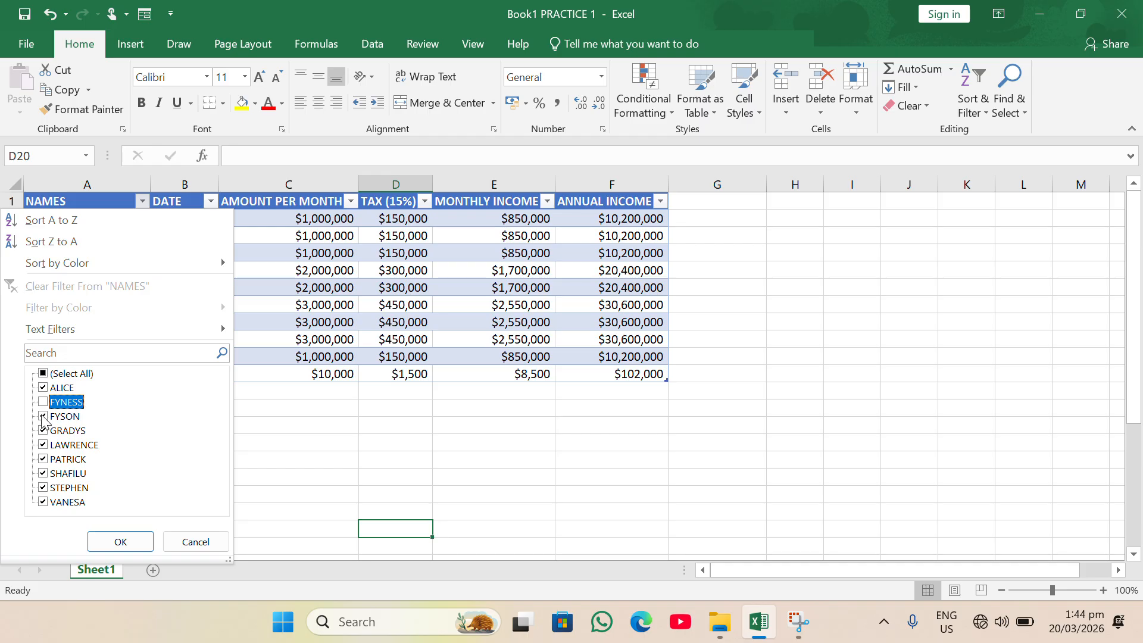
{"action": "left_click", "coordinate": [42, 417]}
{"action": "left_click", "coordinate": [43, 431]}
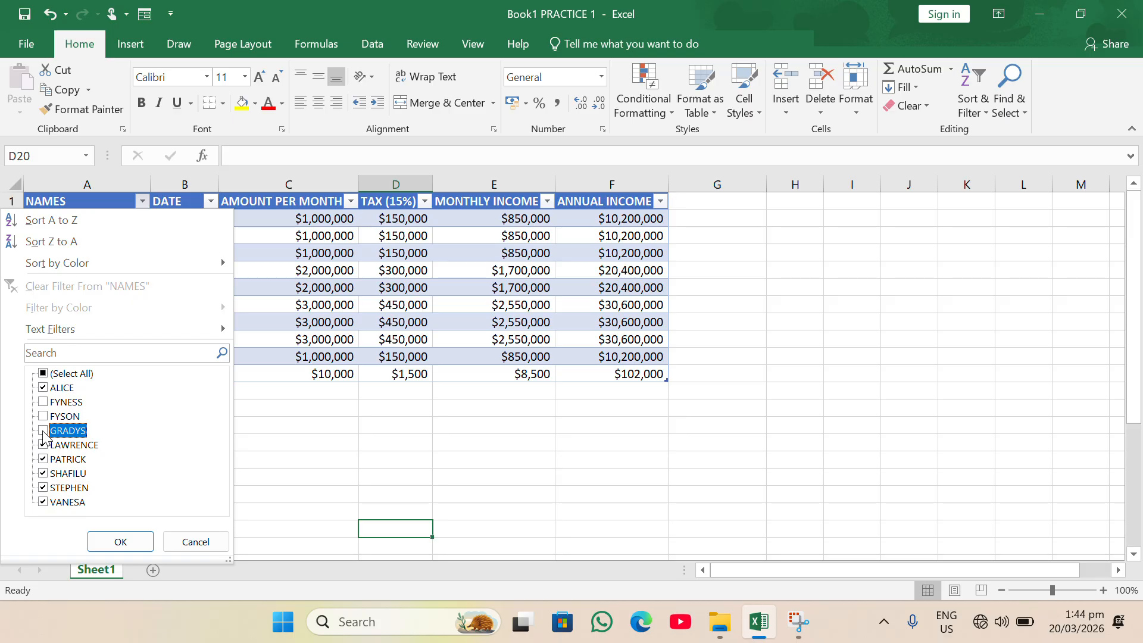
- Apply the NAMES filter so 7 of 10 records remain, without FYNESS, FYSON and GRADYS
{"action": "left_click", "coordinate": [110, 543]}
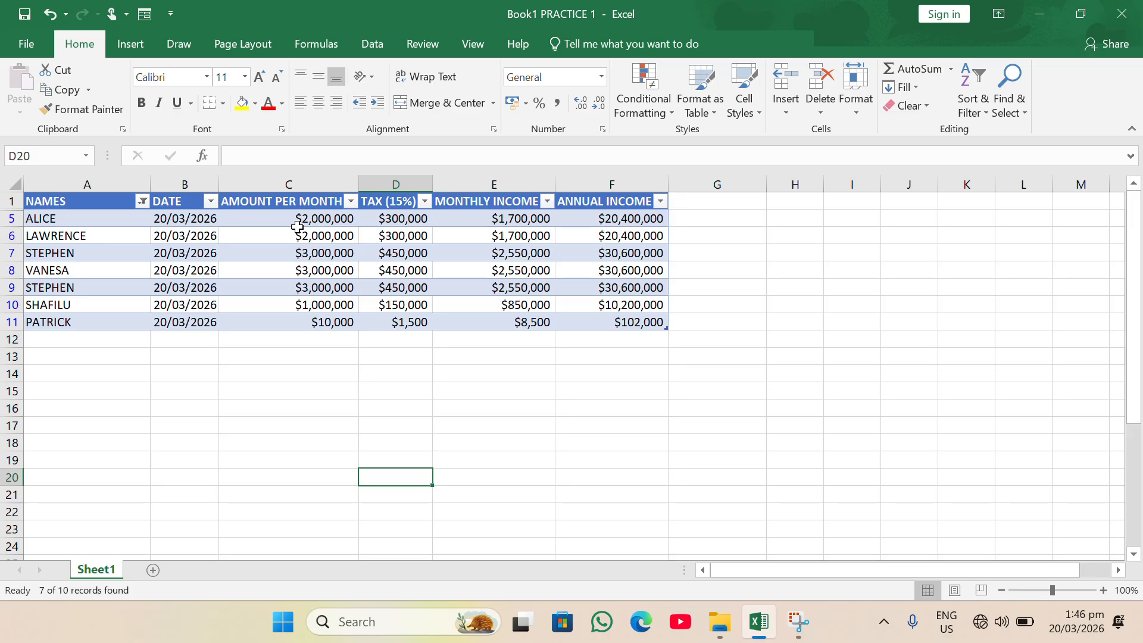
- Re-tick every name in the NAMES filter list and apply it so all ten rows reappear
{"action": "left_click", "coordinate": [142, 217]}
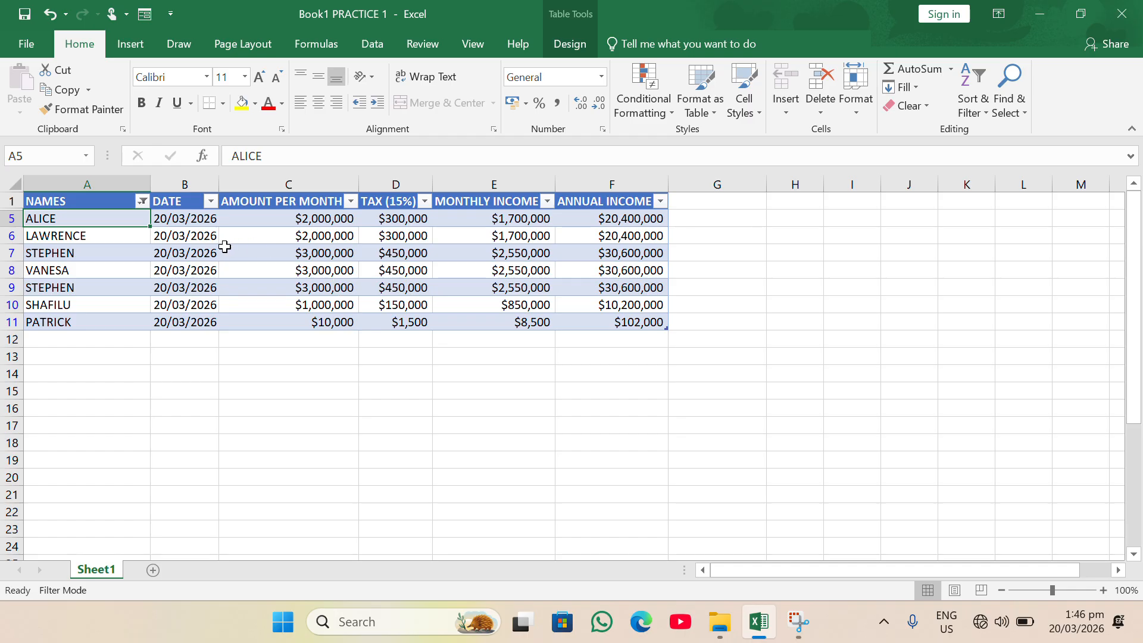
{"action": "left_click", "coordinate": [143, 202]}
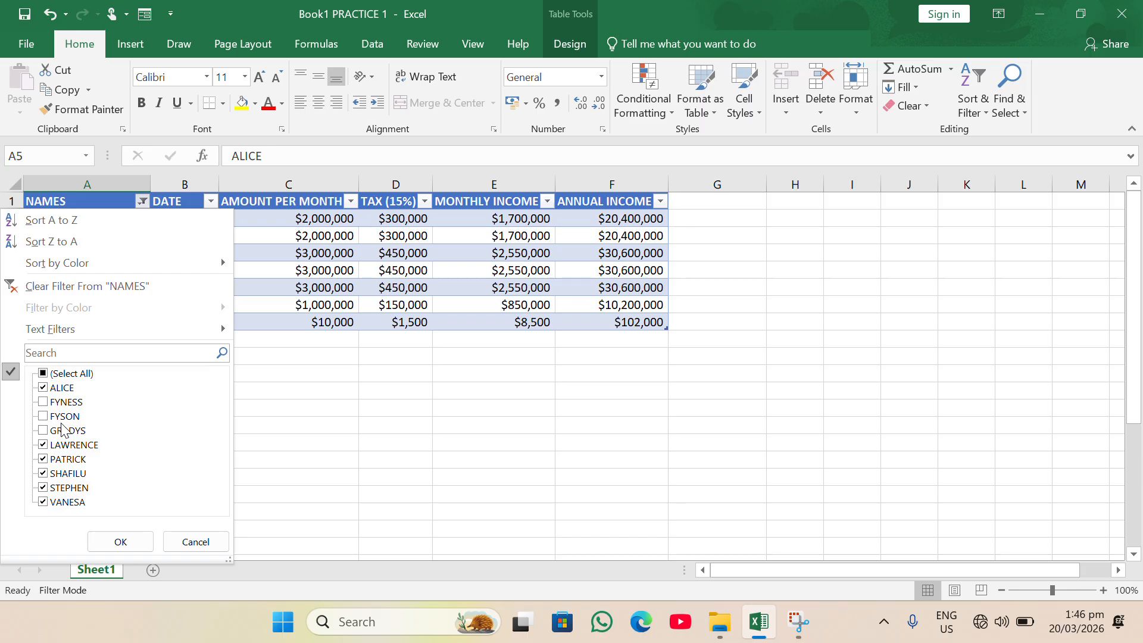
{"action": "left_click", "coordinate": [46, 403]}
{"action": "left_click", "coordinate": [45, 376]}
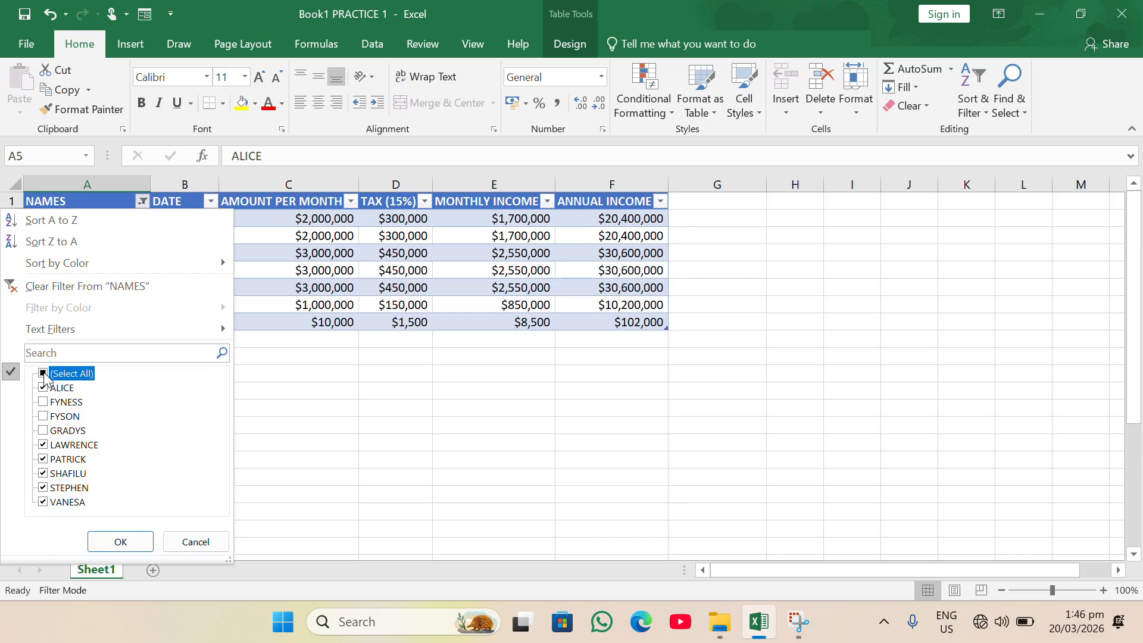
{"action": "left_click", "coordinate": [45, 376]}
{"action": "left_click", "coordinate": [46, 403]}
{"action": "left_click", "coordinate": [43, 417]}
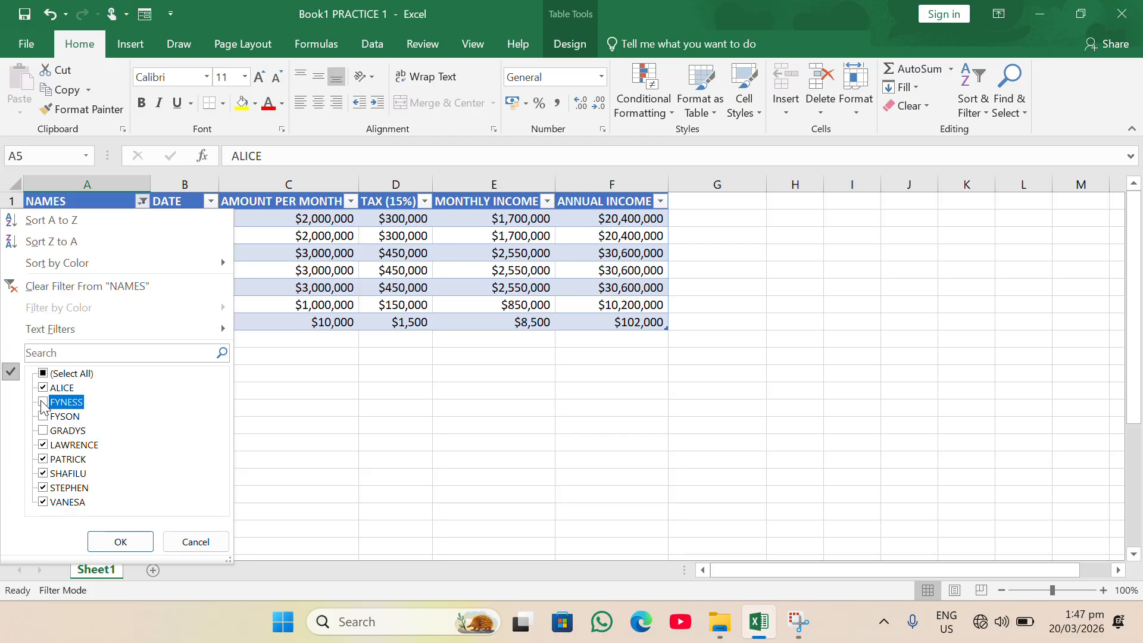
{"action": "left_click", "coordinate": [43, 417]}
{"action": "left_click", "coordinate": [44, 431]}
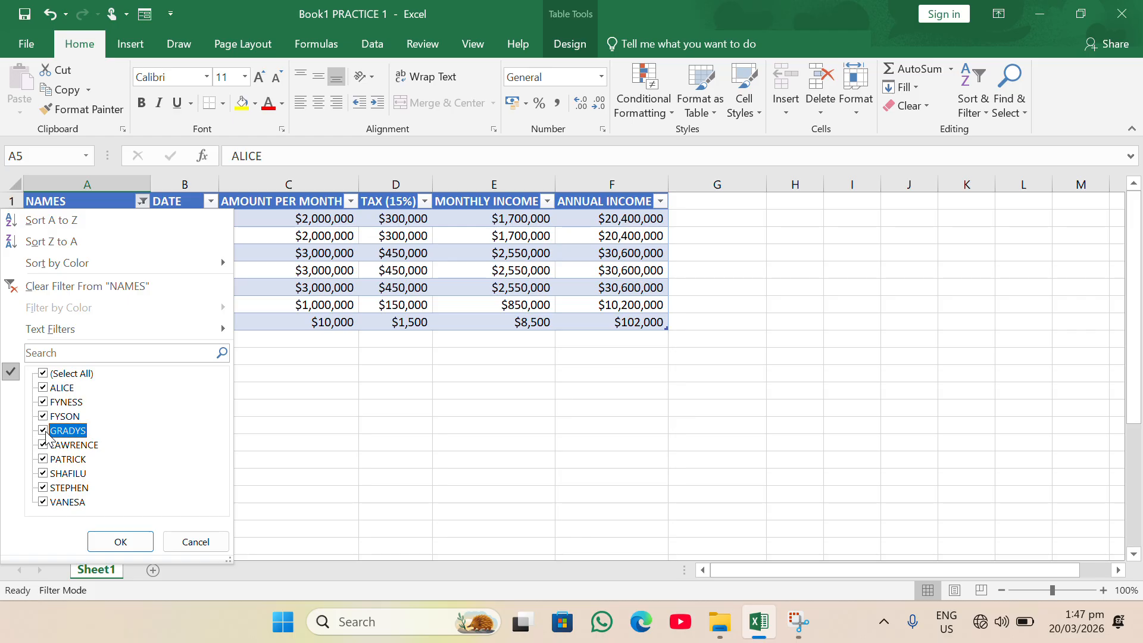
{"action": "left_click", "coordinate": [120, 540]}
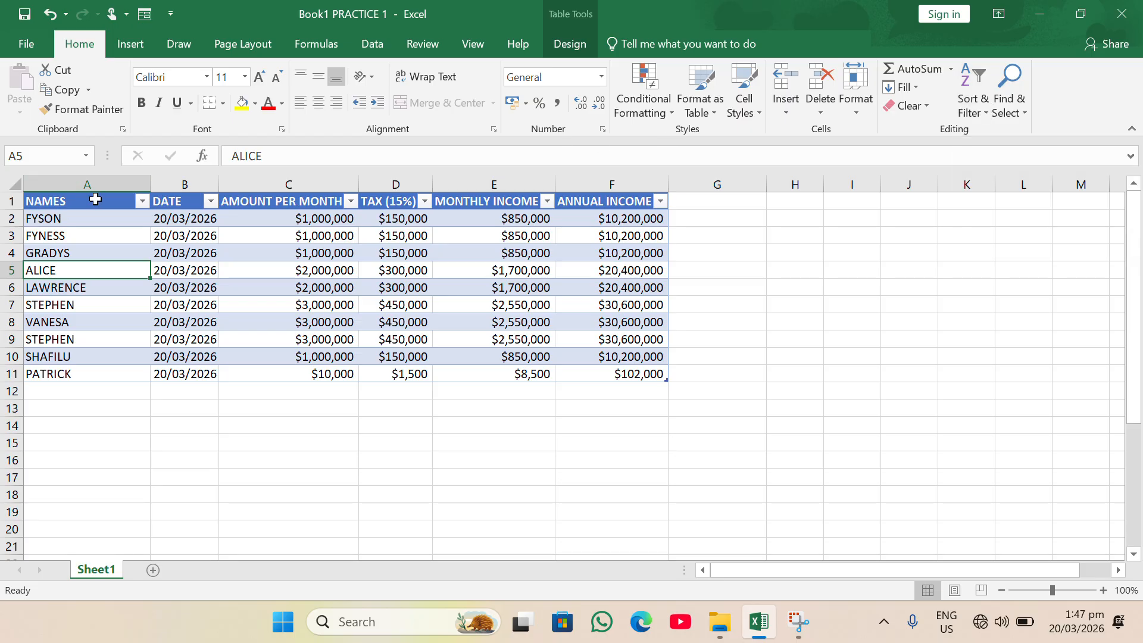
{"action": "left_click", "coordinate": [143, 201]}
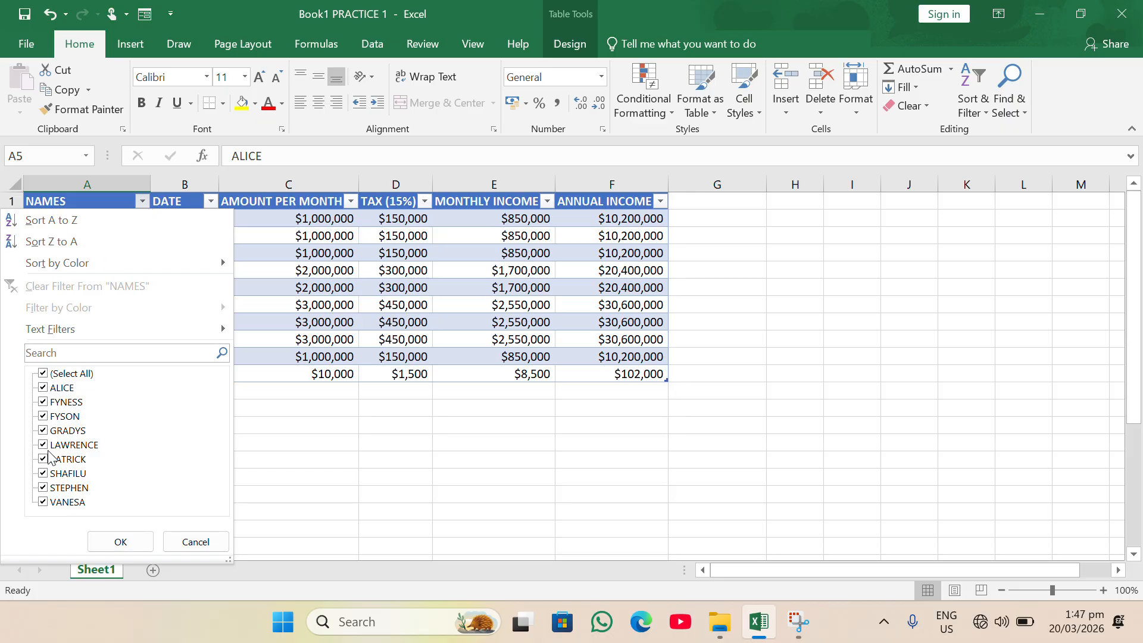
{"action": "left_click", "coordinate": [370, 524]}
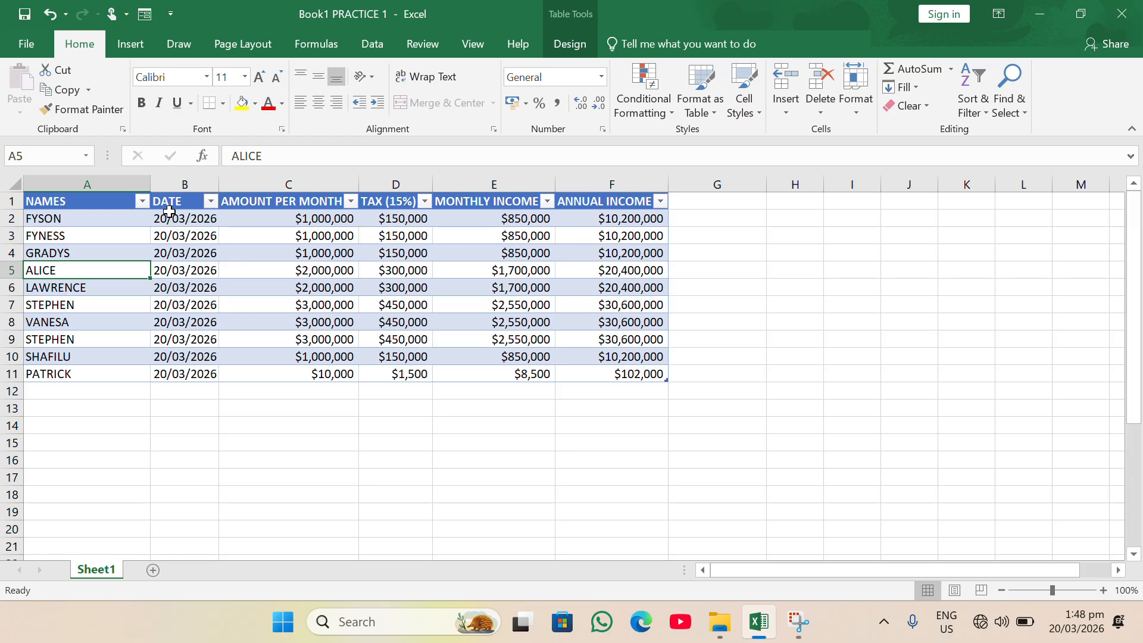
- Filter AMOUNT PER MONTH to $10,000 only, excluding $1,000,000, $2,000,000 and $3,000,000
{"action": "left_click", "coordinate": [211, 202]}
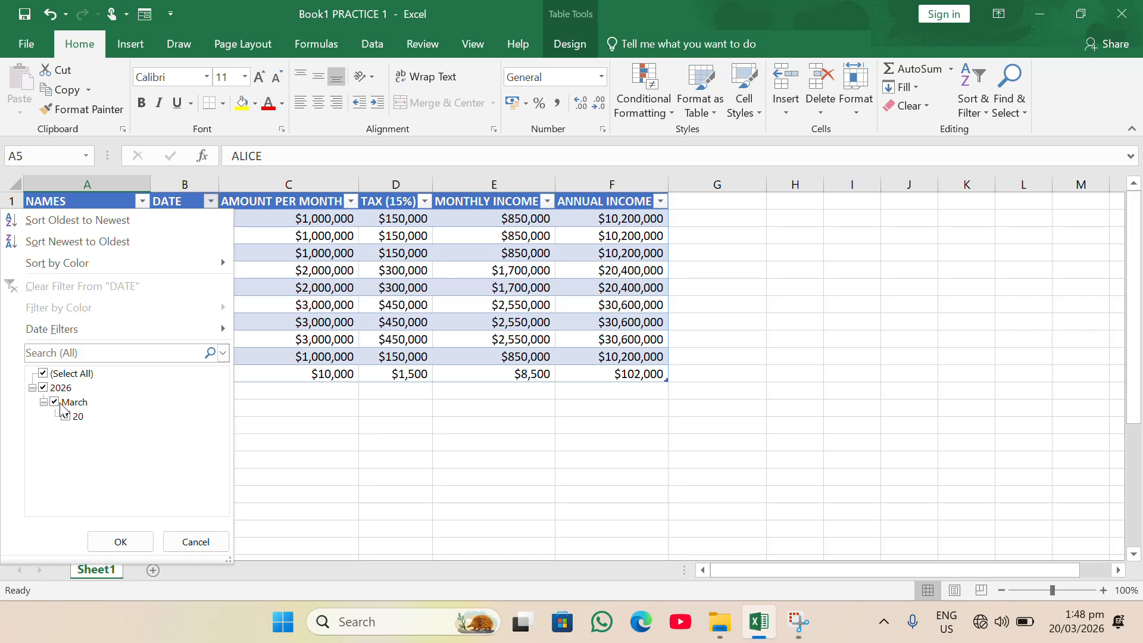
{"action": "key", "text": "Return"}
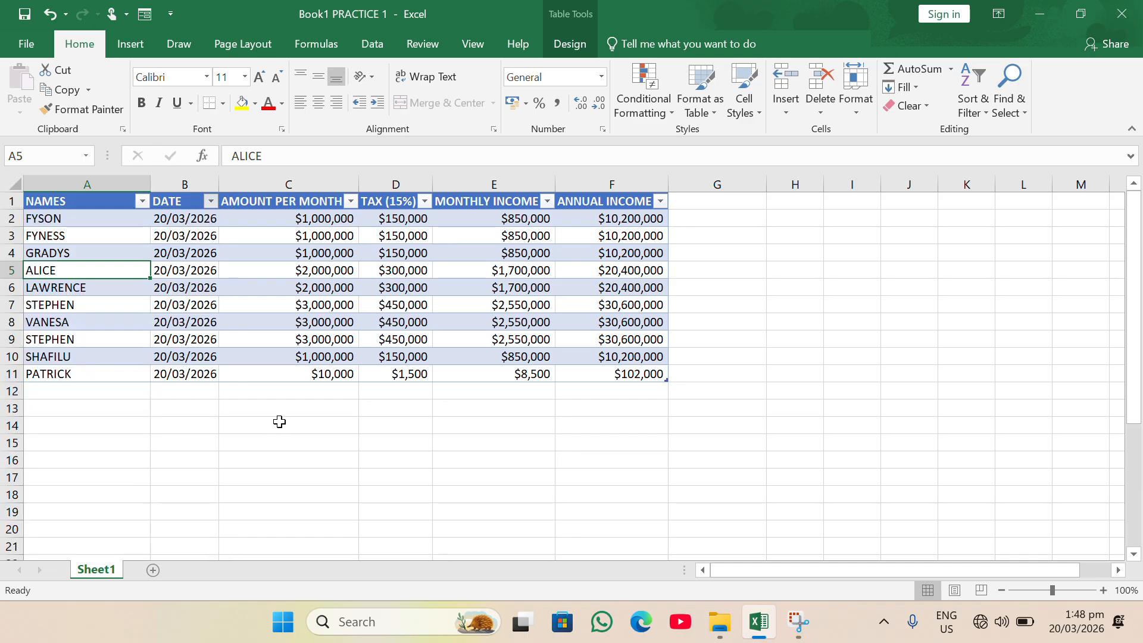
{"action": "left_click", "coordinate": [351, 201]}
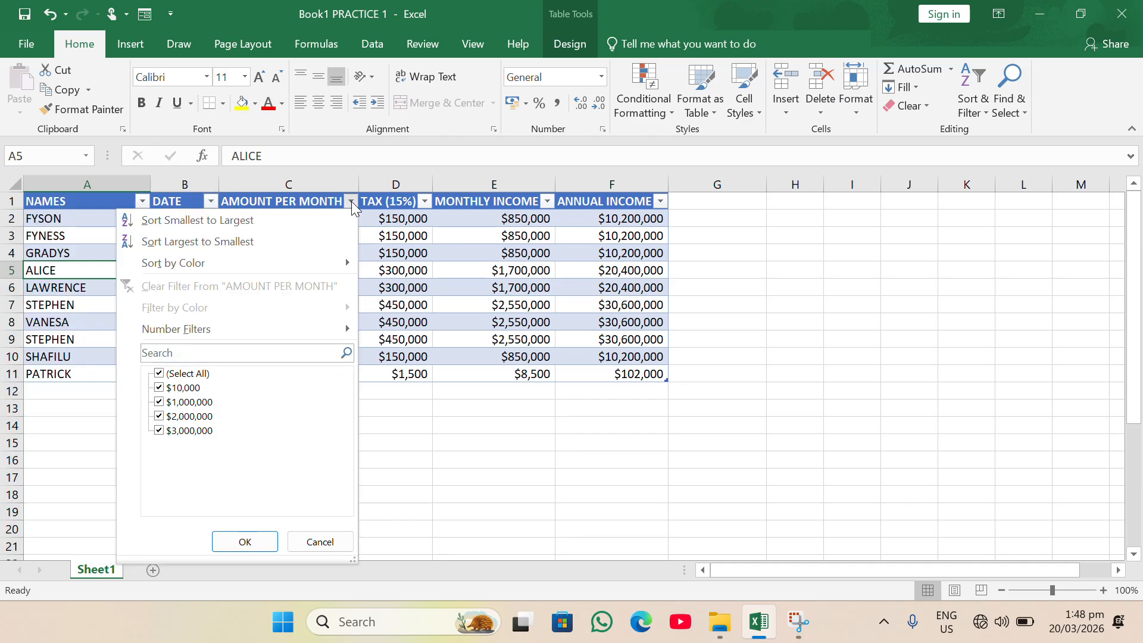
{"action": "left_click", "coordinate": [157, 402]}
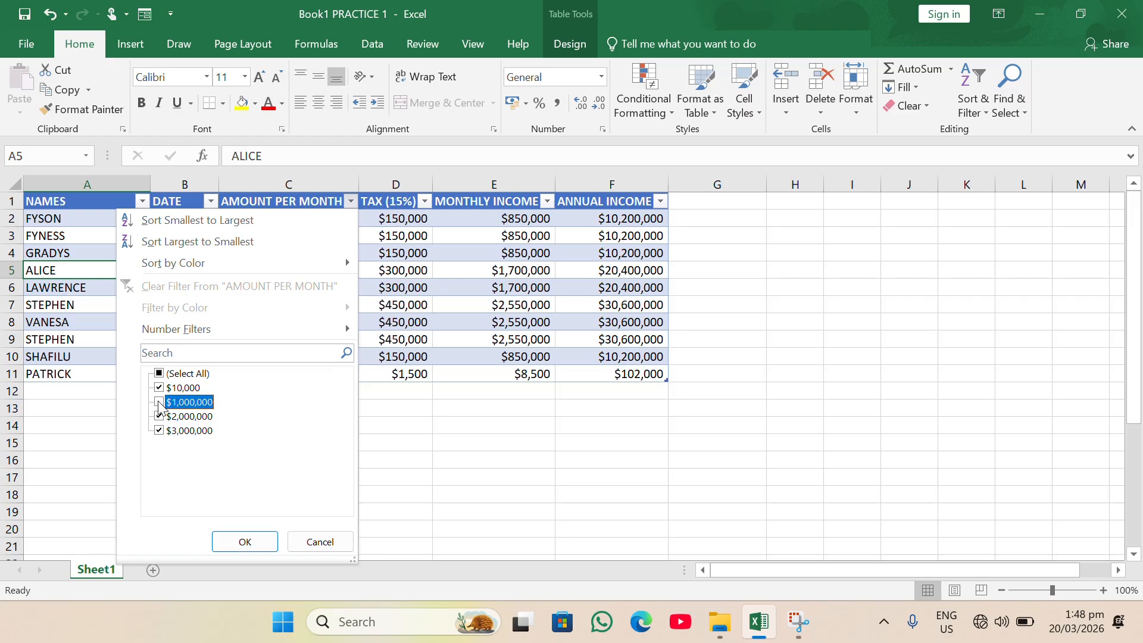
{"action": "left_click", "coordinate": [158, 415]}
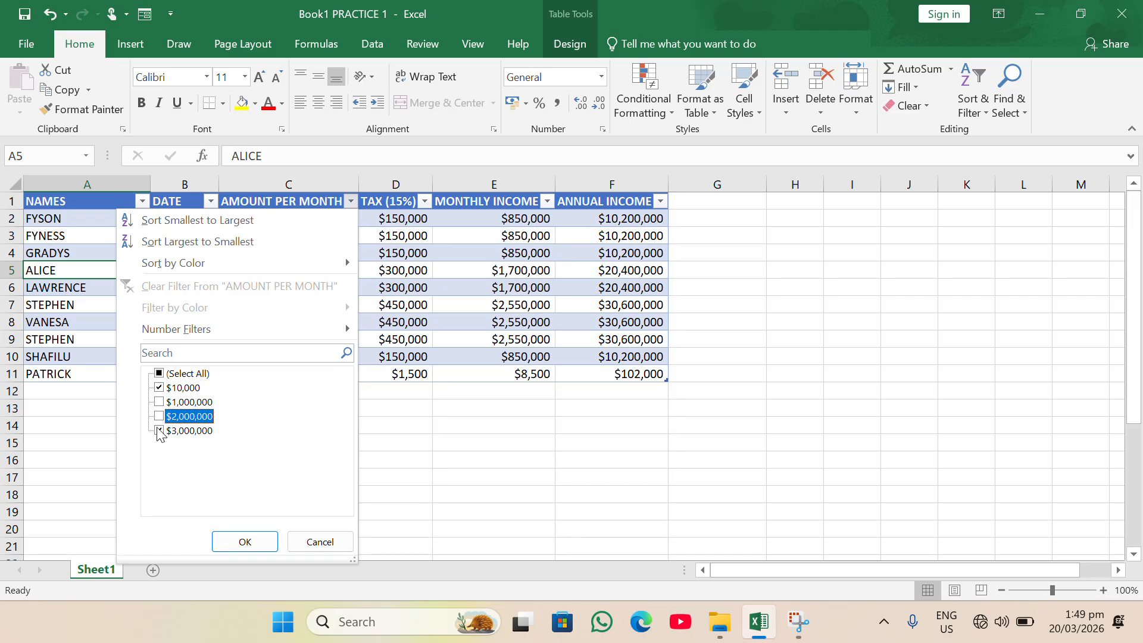
{"action": "left_click", "coordinate": [158, 431]}
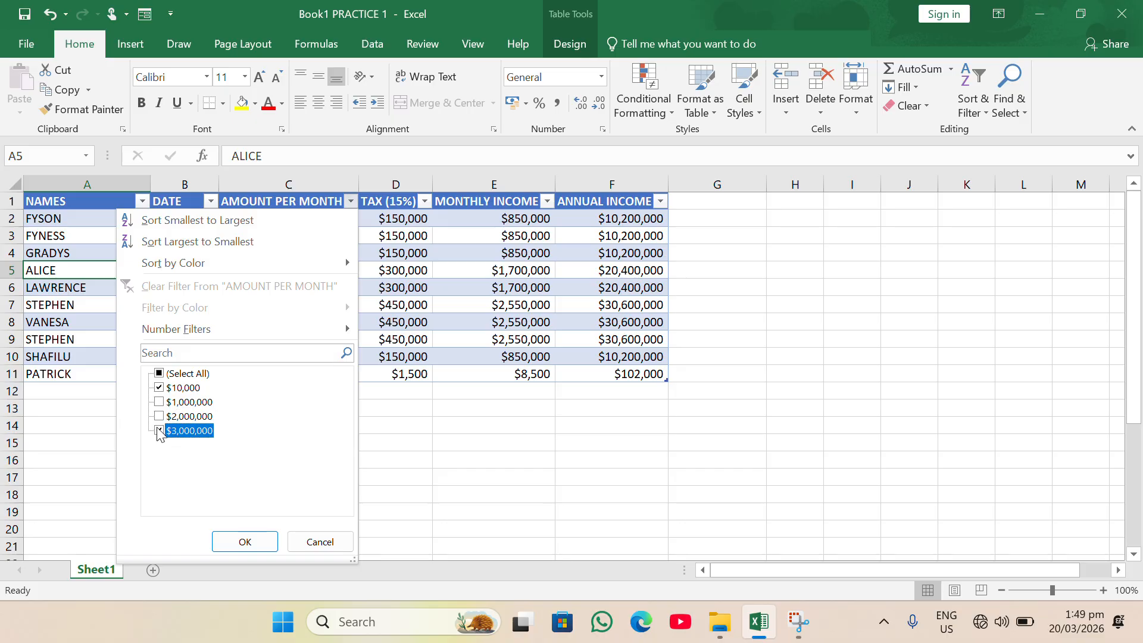
{"action": "left_click", "coordinate": [240, 543]}
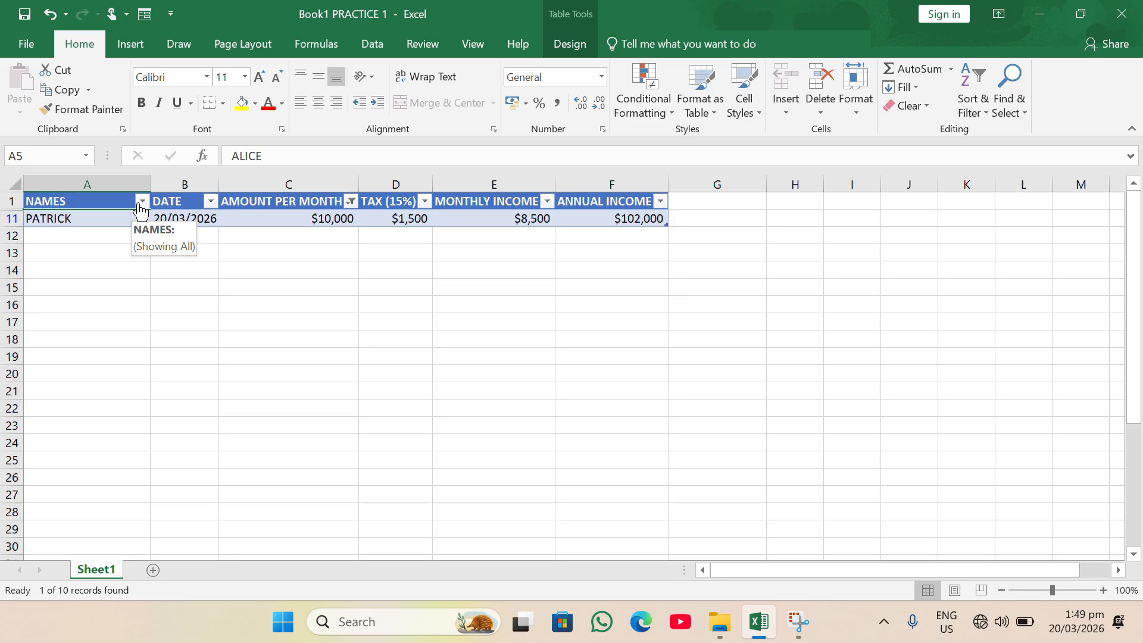
- Re-include all AMOUNT PER MONTH values in the filter, then select empty cell D16
{"action": "left_click", "coordinate": [351, 201]}
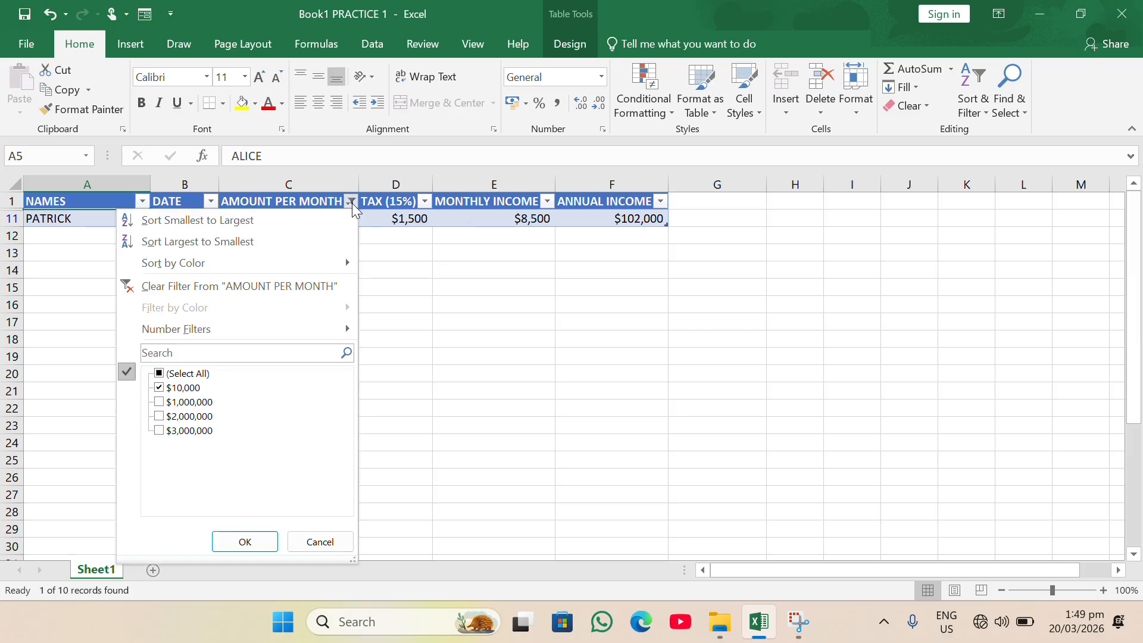
{"action": "left_click", "coordinate": [159, 373]}
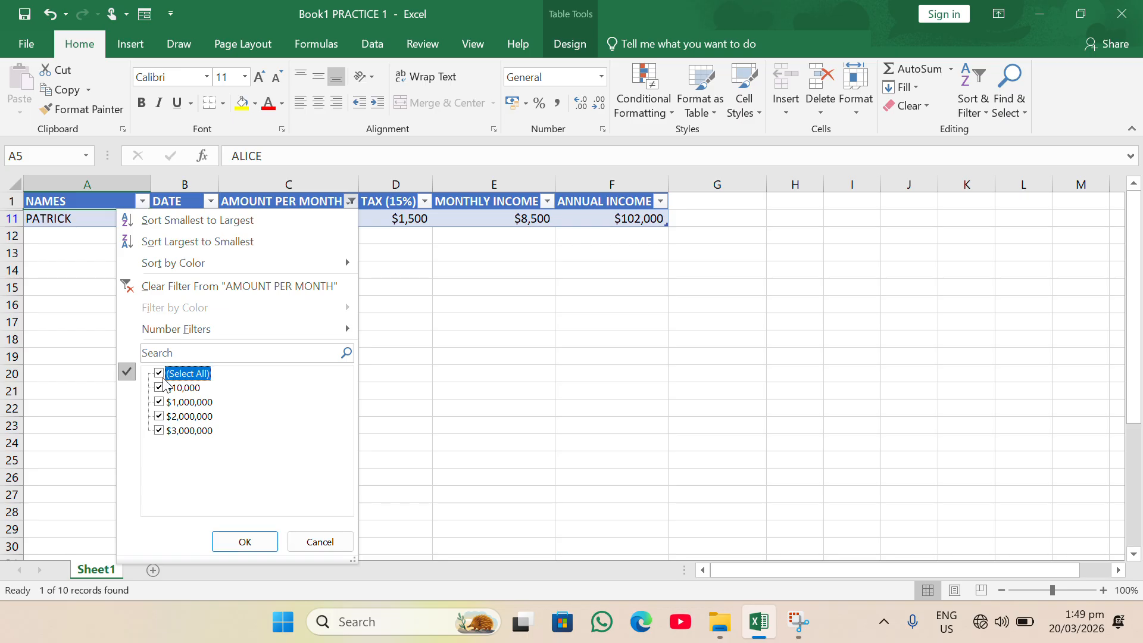
{"action": "left_click", "coordinate": [248, 542]}
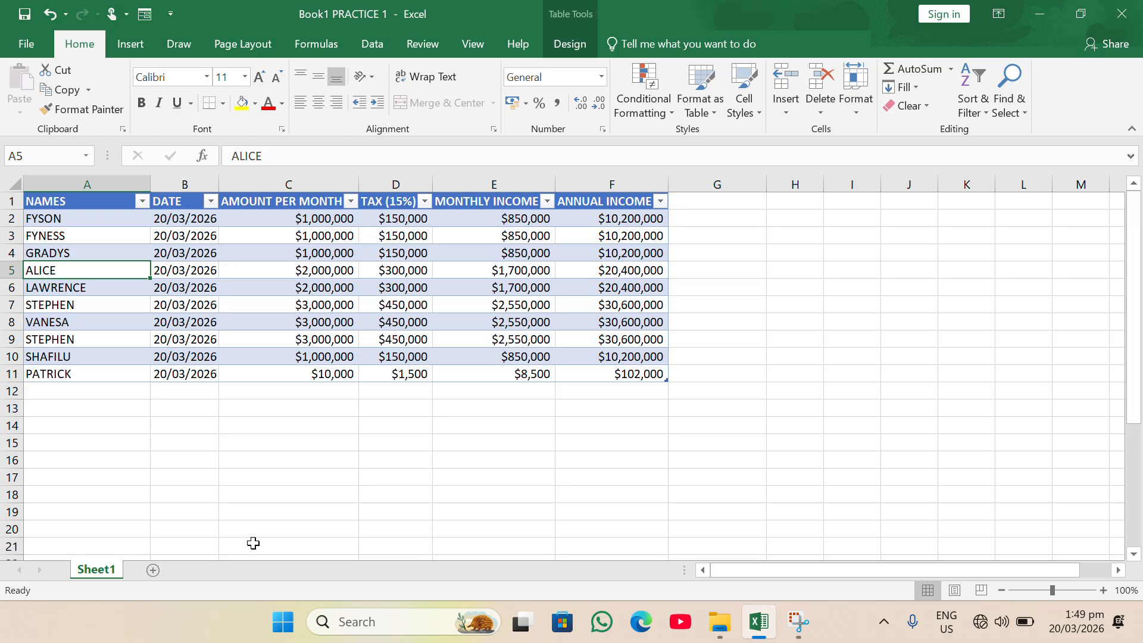
{"action": "left_click", "coordinate": [403, 461]}
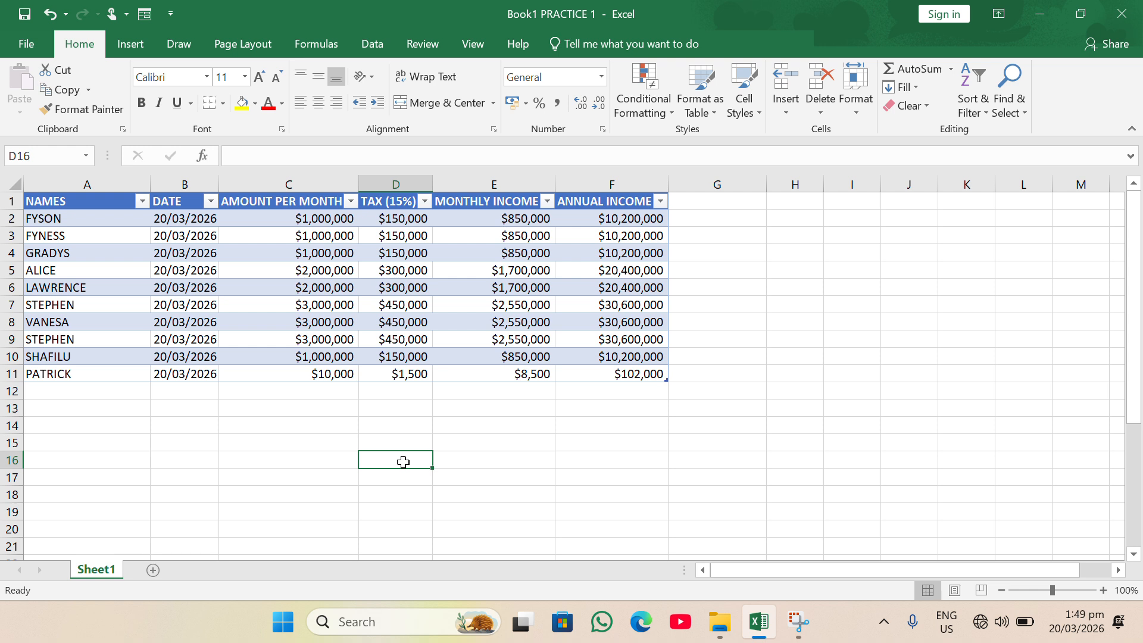
- Bring up the NAMES column dropdown, close it unchanged, then bring it up again
{"action": "left_click", "coordinate": [143, 203]}
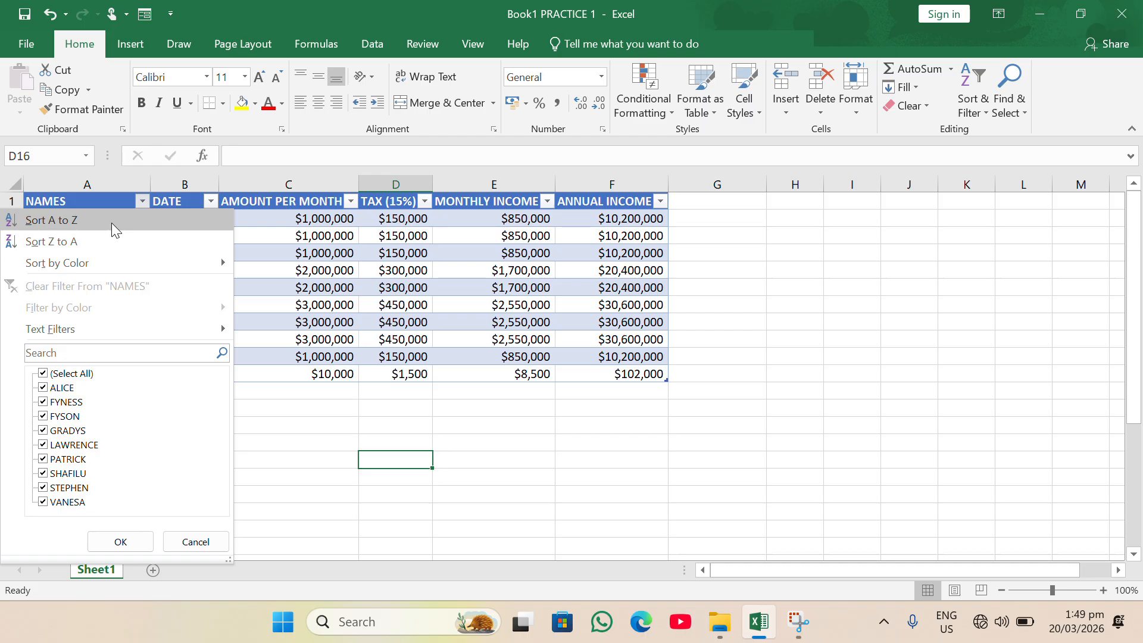
{"action": "left_click", "coordinate": [416, 455]}
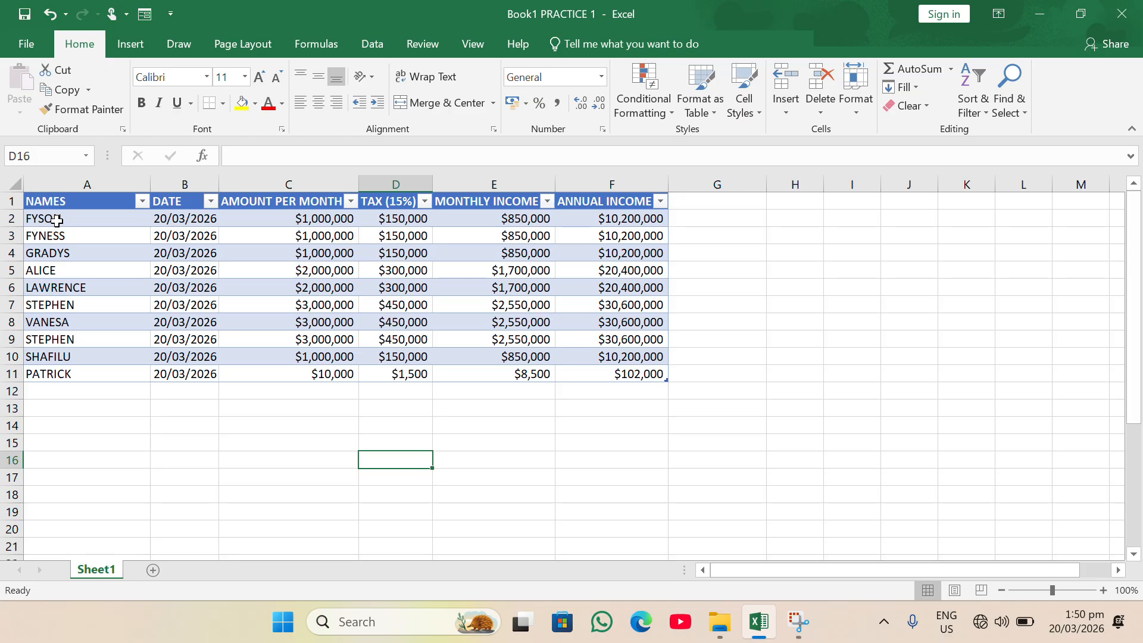
{"action": "left_click", "coordinate": [144, 204]}
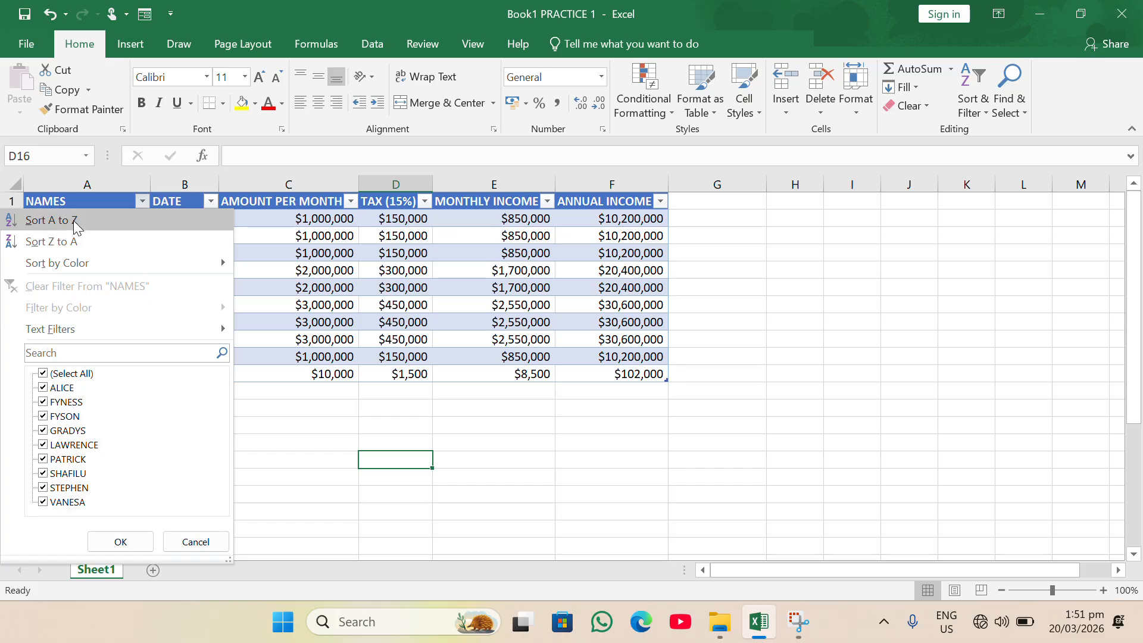
- Sort the table A to Z by NAMES, ALICE first, and reopen the NAMES dropdown
{"action": "left_click", "coordinate": [70, 223]}
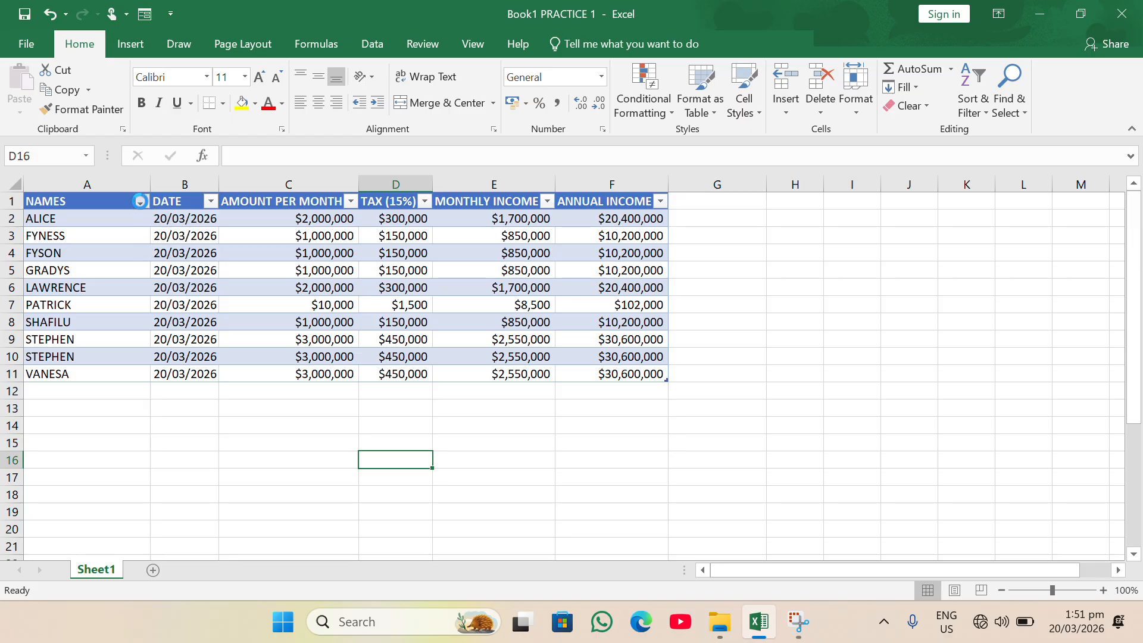
{"action": "left_click", "coordinate": [141, 203]}
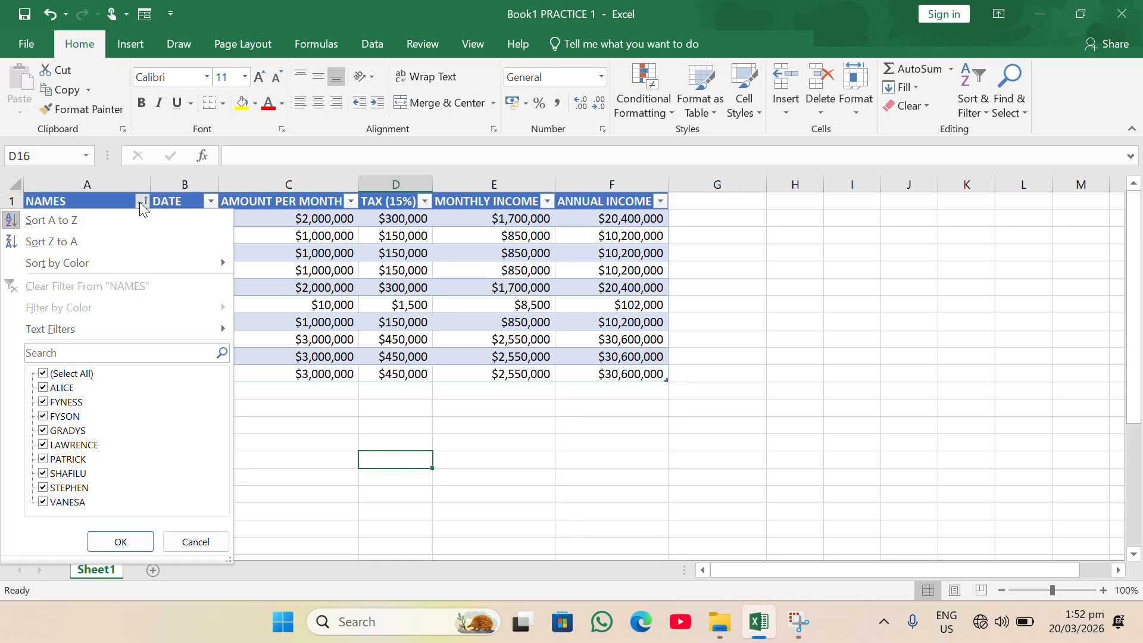
- Sort the table Z to A by NAMES, VANESA first, then show the MONTHLY INCOME dropdown
{"action": "left_click", "coordinate": [101, 243]}
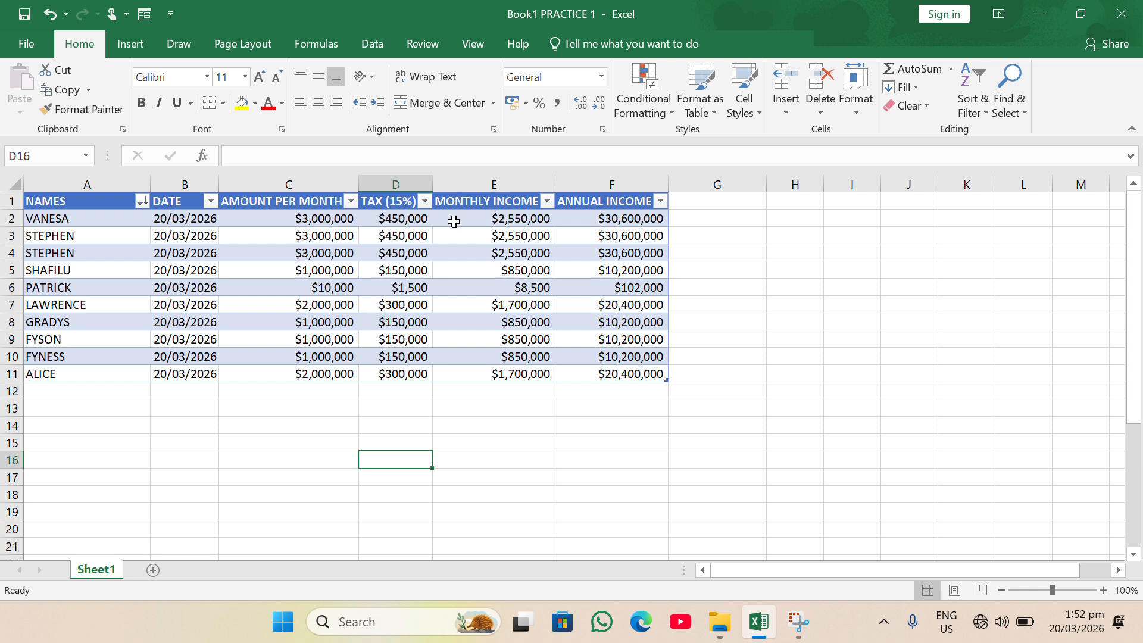
{"action": "left_click", "coordinate": [547, 202]}
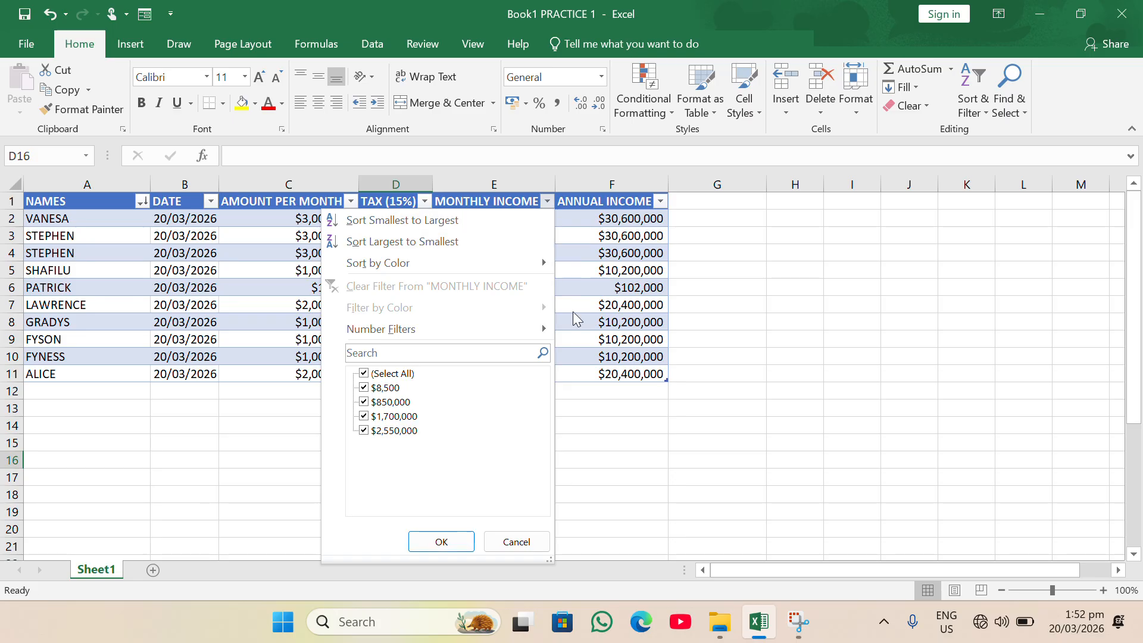
{"action": "left_click", "coordinate": [600, 409]}
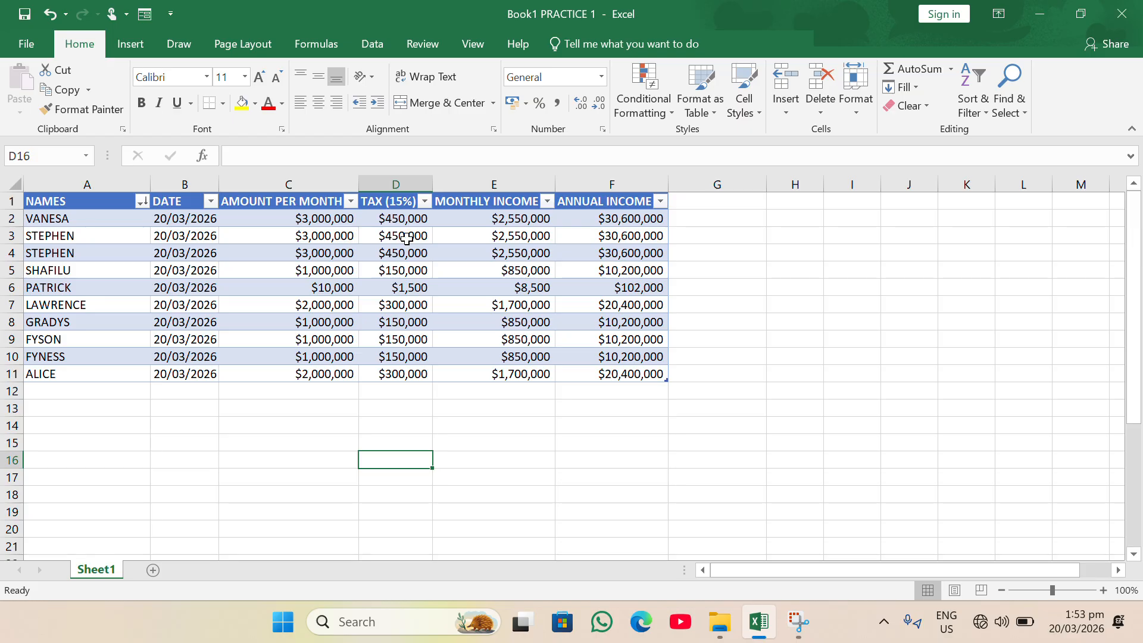
{"action": "left_click", "coordinate": [547, 203]}
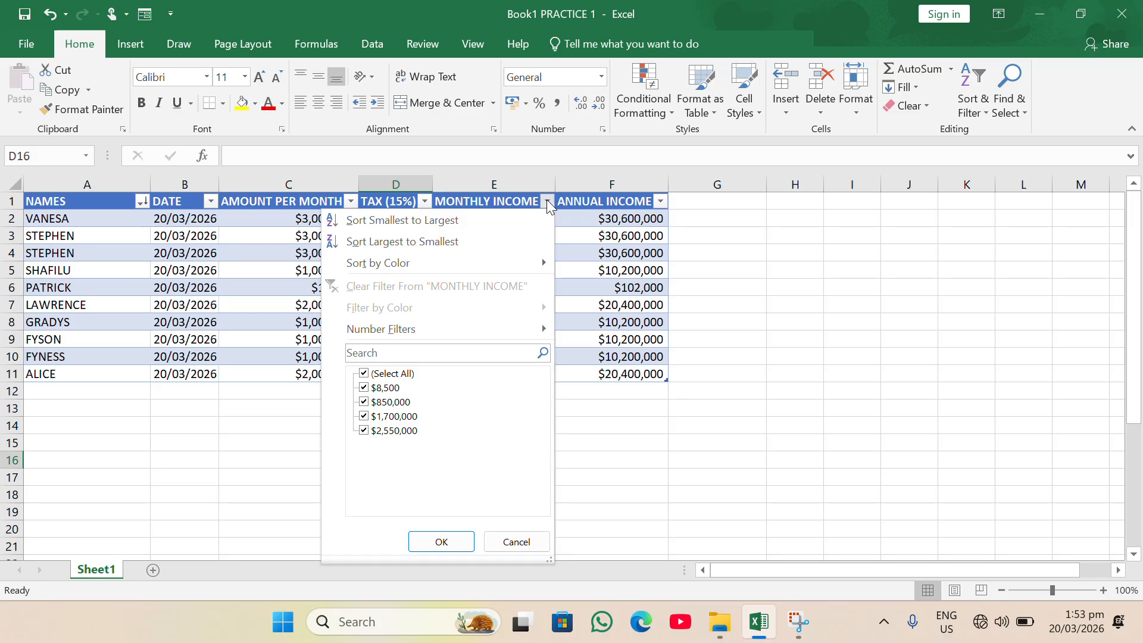
- Sort by MONTHLY INCOME largest to smallest, $2,550,000 down to $8,500, and reopen its dropdown
{"action": "left_click", "coordinate": [471, 245]}
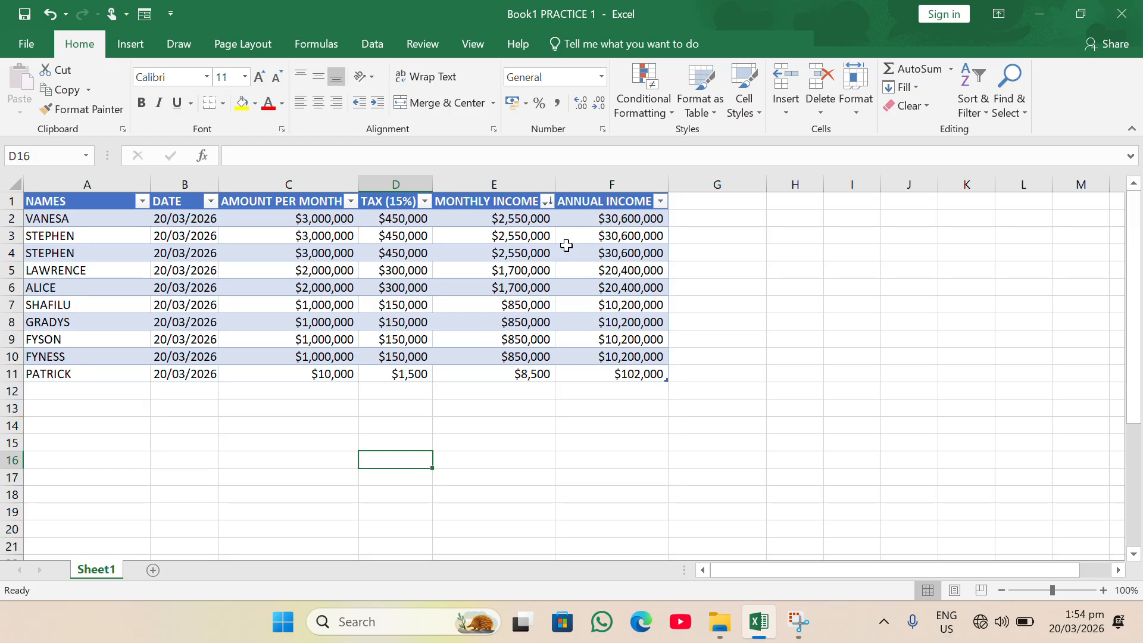
{"action": "left_click", "coordinate": [546, 203]}
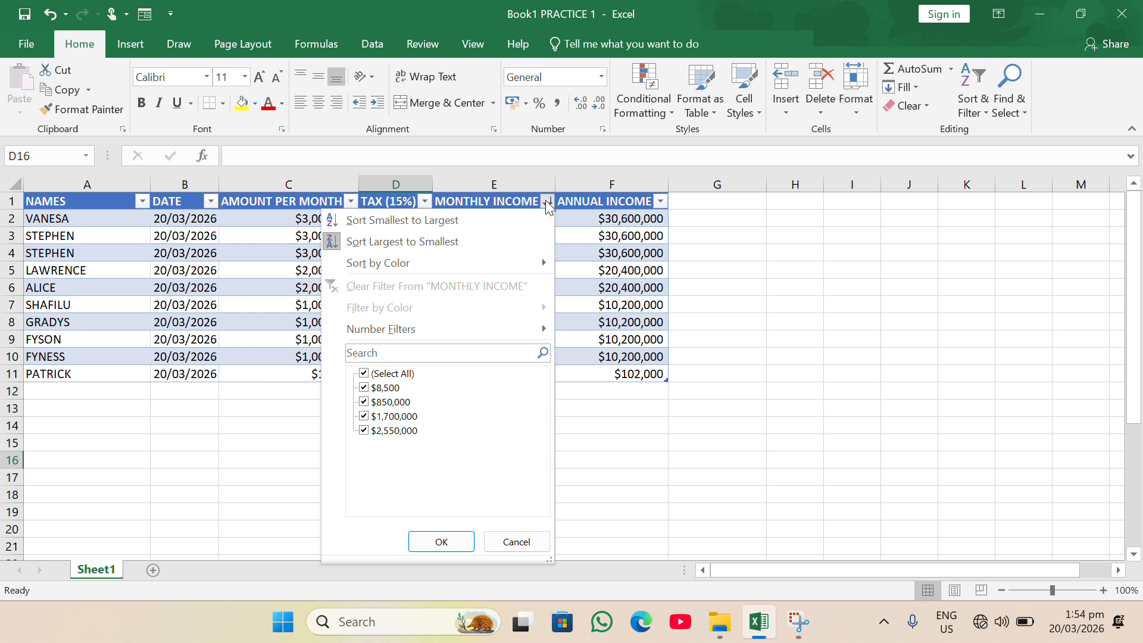
- Sort by MONTHLY INCOME smallest to largest, putting the $8,500 row first
{"action": "left_click", "coordinate": [478, 228]}
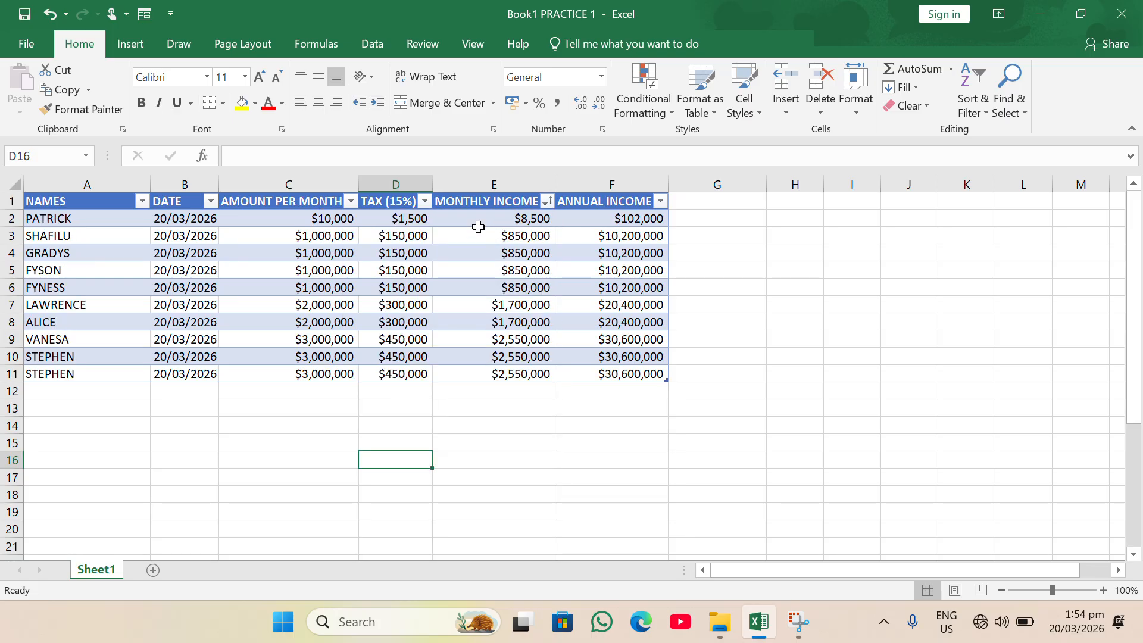